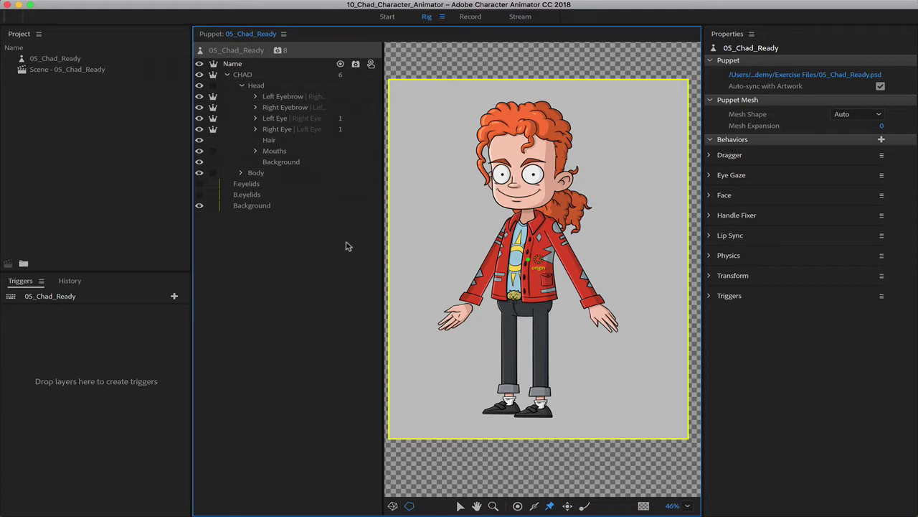
With the CHAD layer selected, add Dragger handles to both of Chad's hands.
click(250, 80)
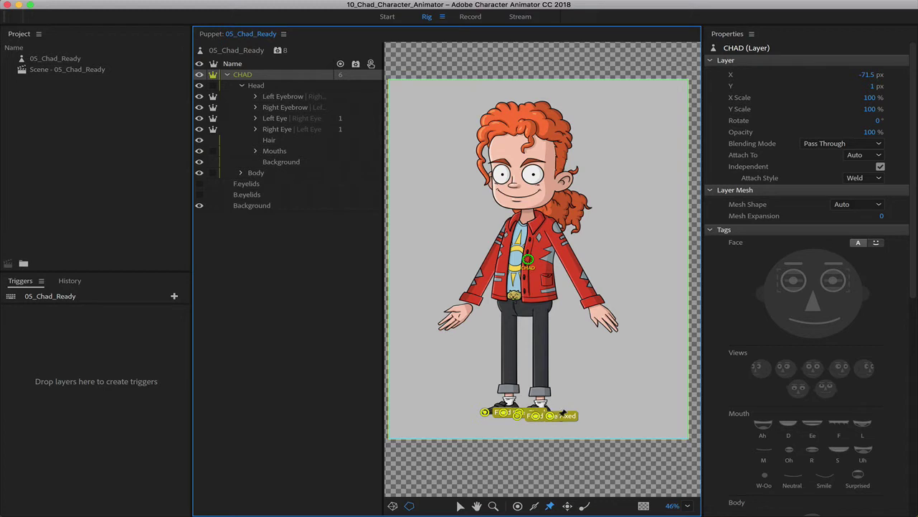
click(567, 505)
click(455, 315)
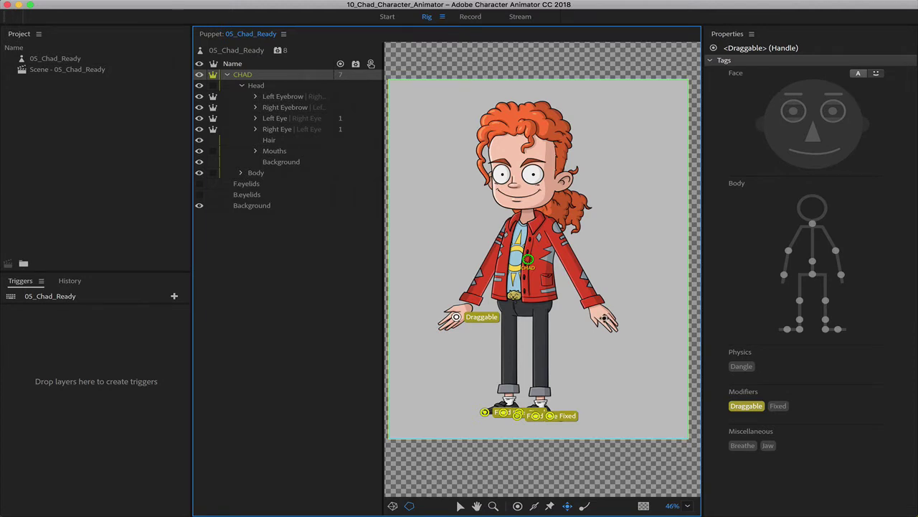
click(604, 318)
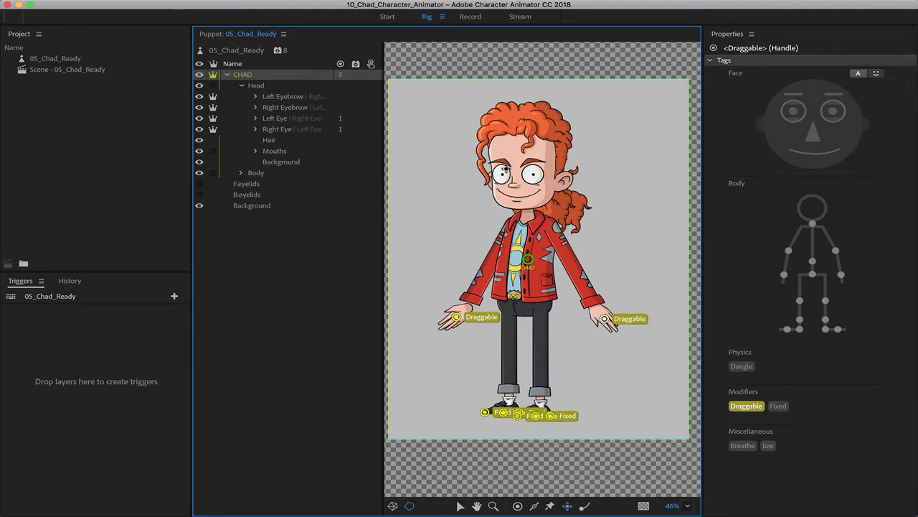
click(471, 16)
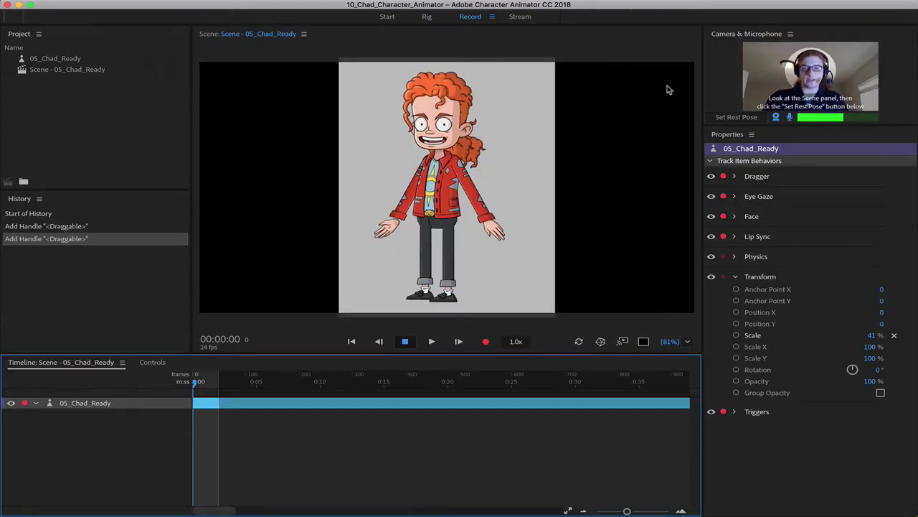
Set the face rest pose, then drag both hands up and outward to test the handles.
click(730, 122)
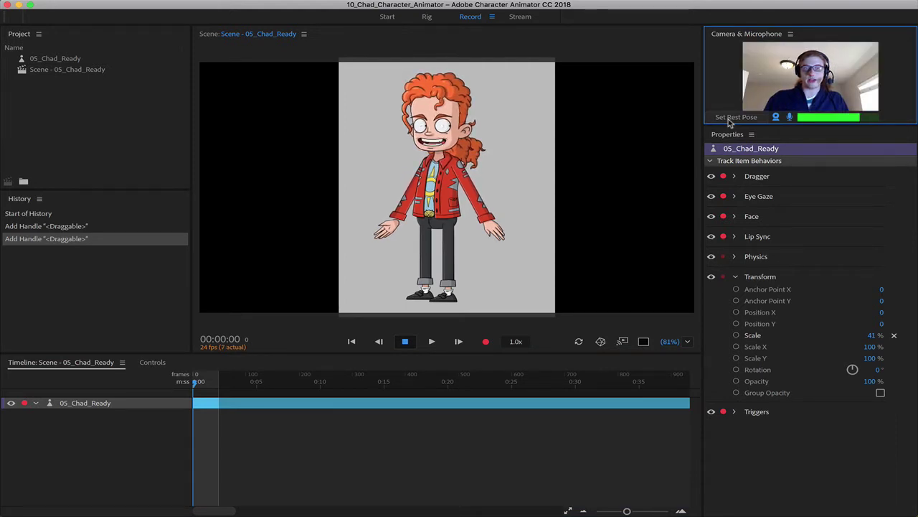
drag(381, 214, 363, 178)
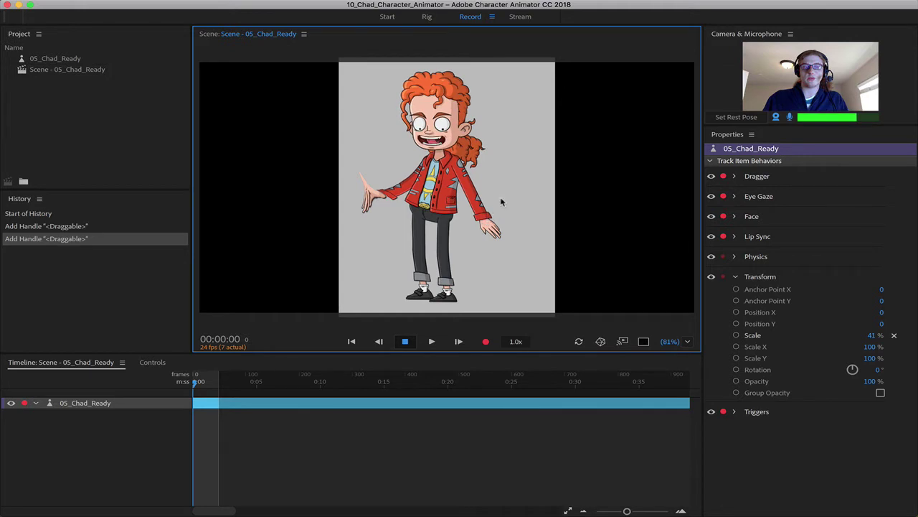
drag(502, 203, 526, 146)
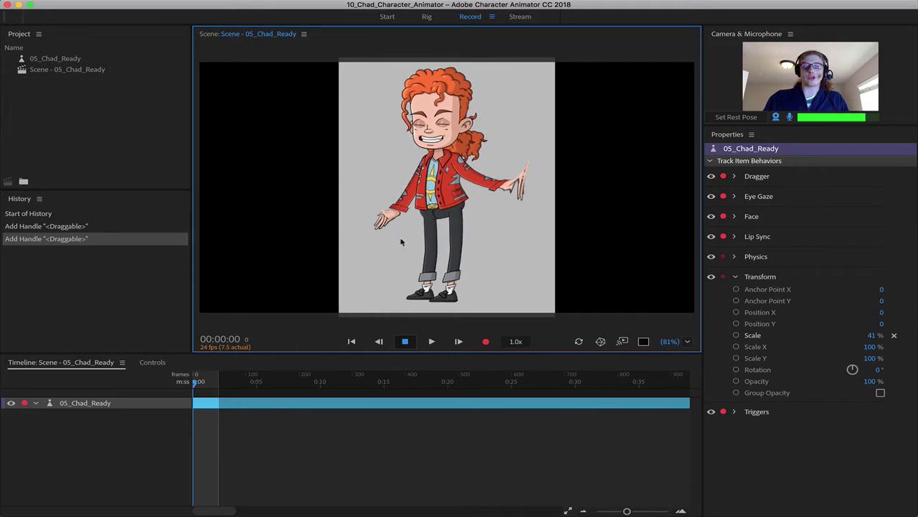
drag(377, 164, 379, 153)
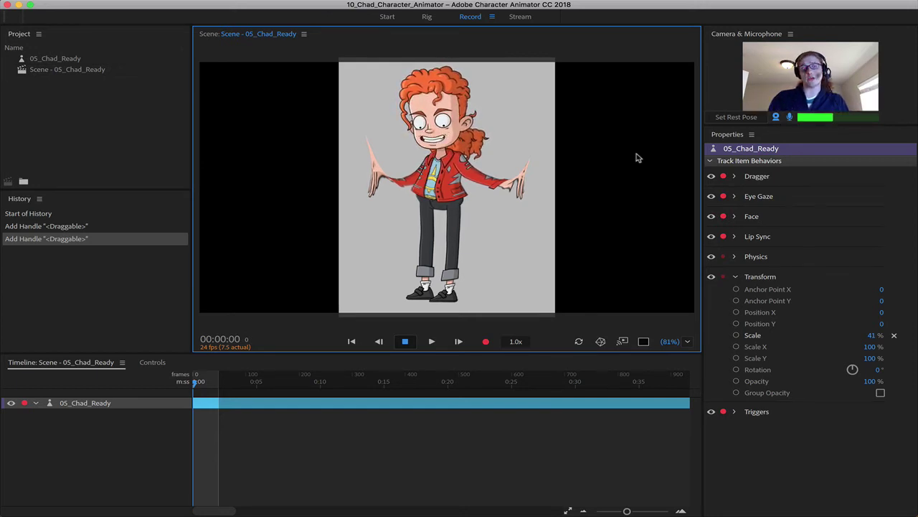
Back in Rig, delete the Draggable handles from both of Chad's hands.
click(427, 17)
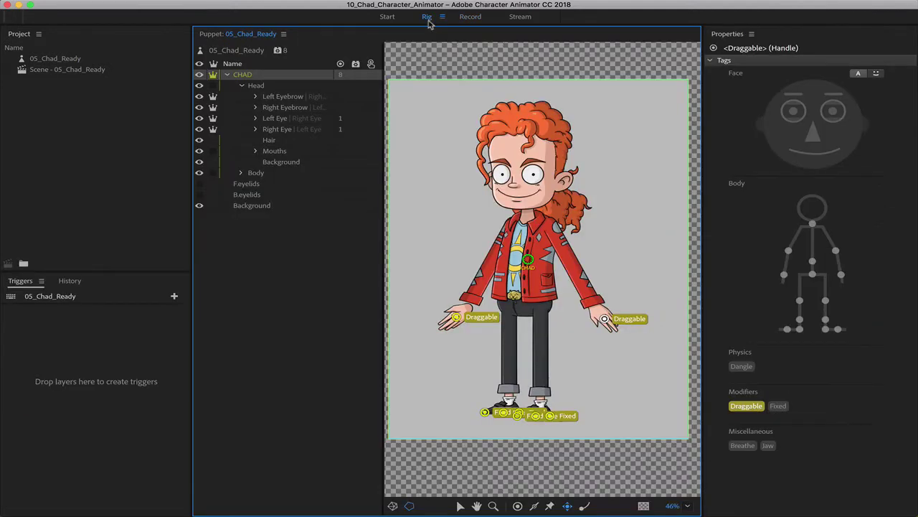
click(457, 317)
key(Delete)
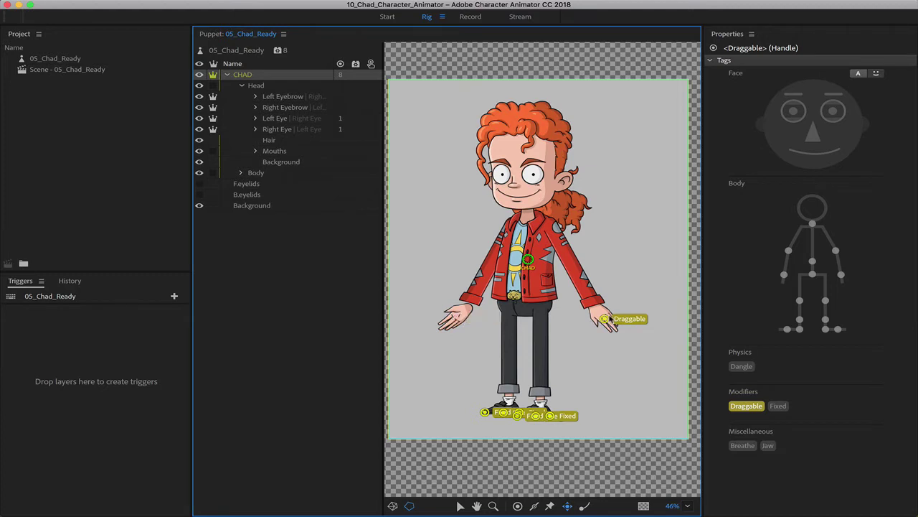
click(605, 320)
key(Delete)
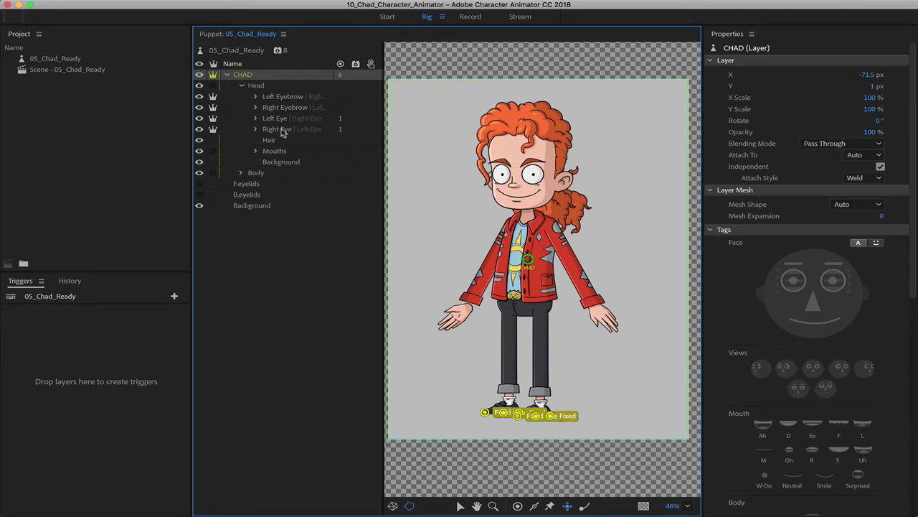
Under Body, add Draggable handles to the hands of the Front Arm and Back Arm layers.
click(241, 174)
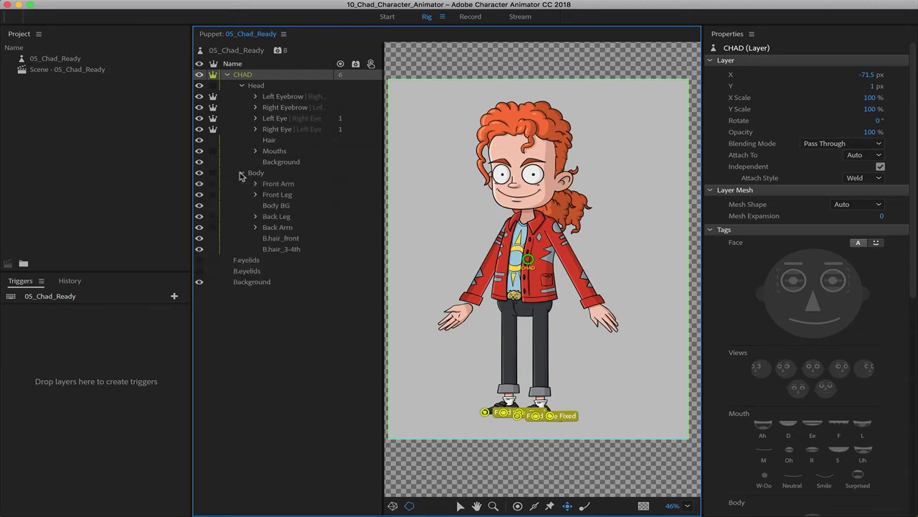
click(278, 186)
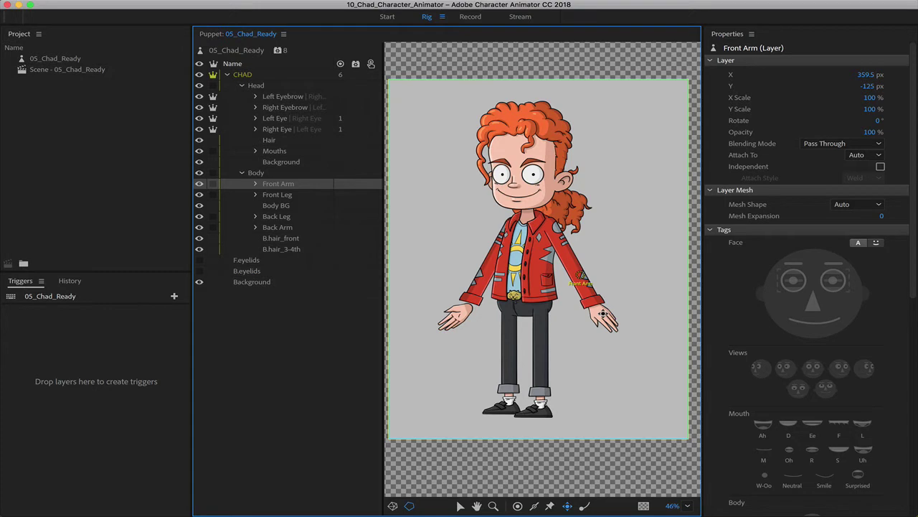
click(604, 314)
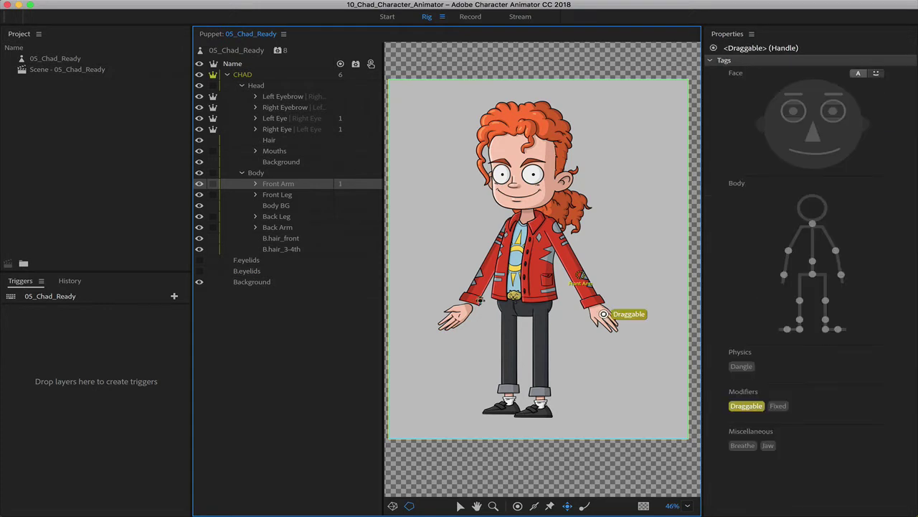
click(283, 227)
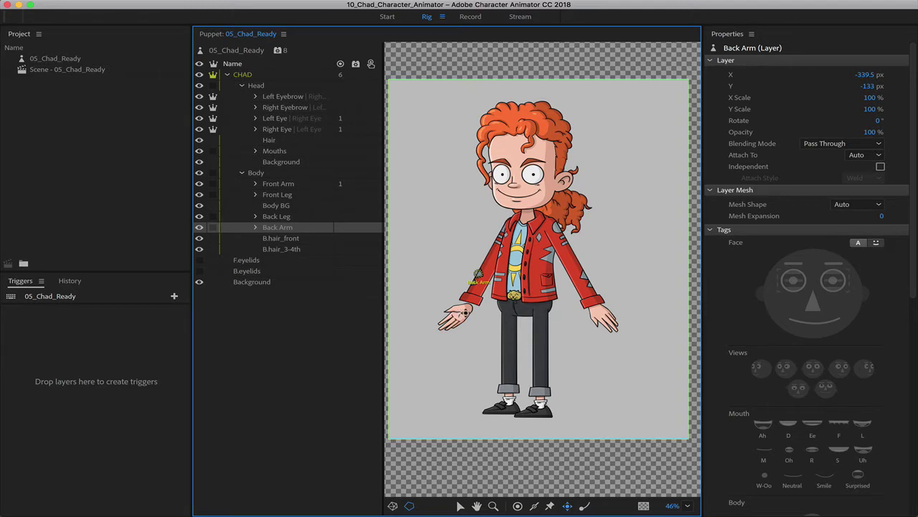
click(461, 312)
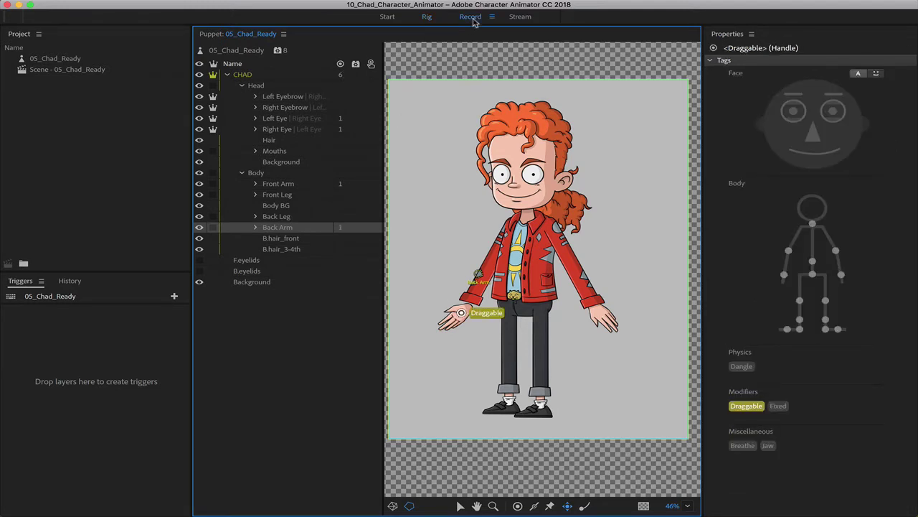
click(470, 18)
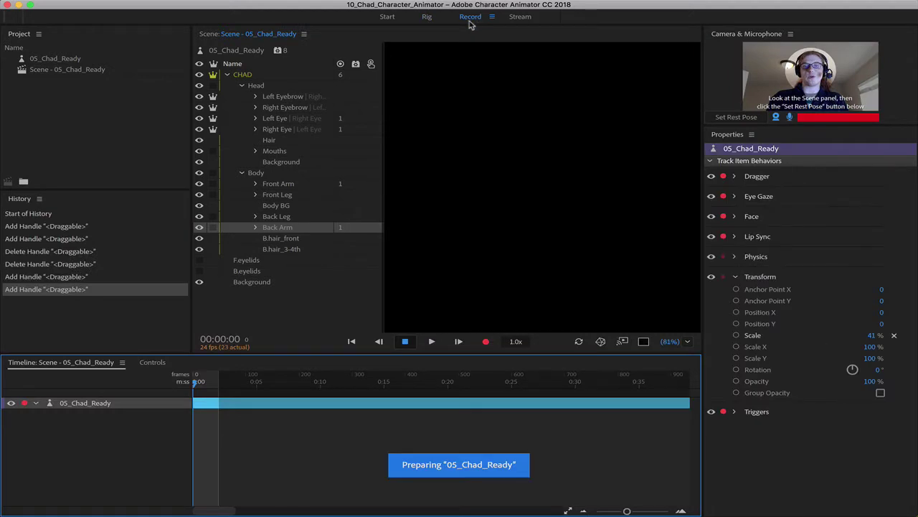
Turn off camera and microphone input, then drag both hands up and outward to test the arms.
click(776, 118)
click(788, 118)
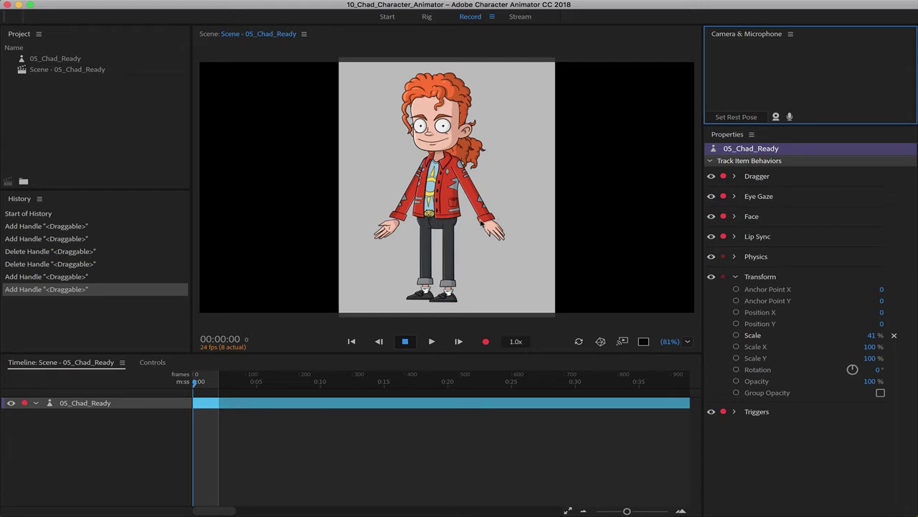
drag(486, 224, 533, 148)
drag(414, 206, 352, 127)
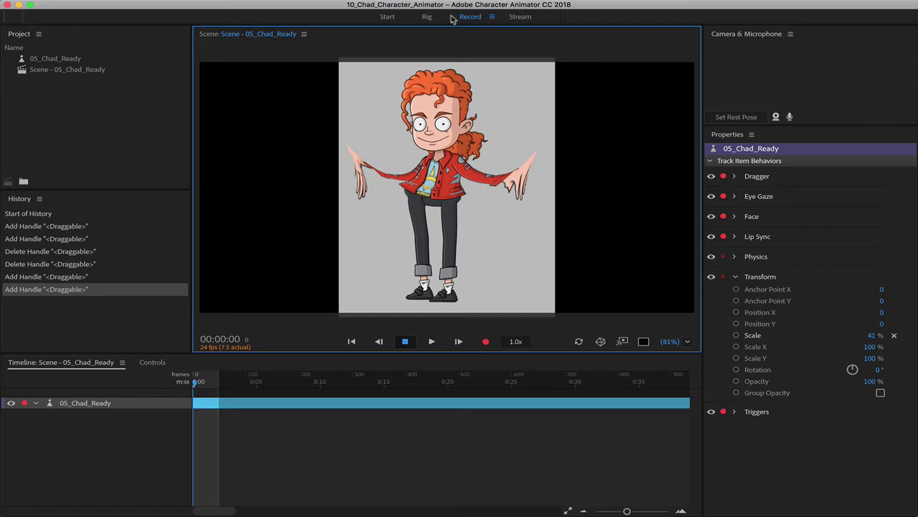
click(427, 17)
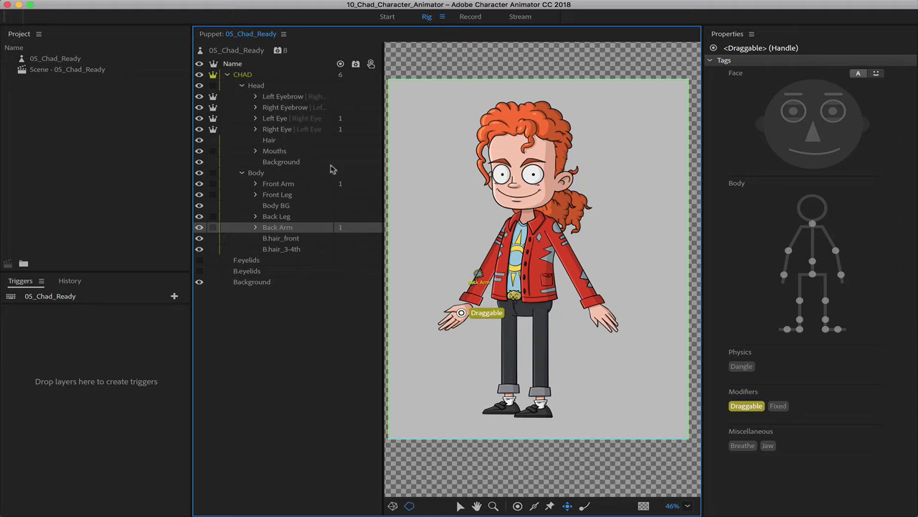
Use the crown icons to make the Back Arm and Front Arm layers independent.
click(213, 227)
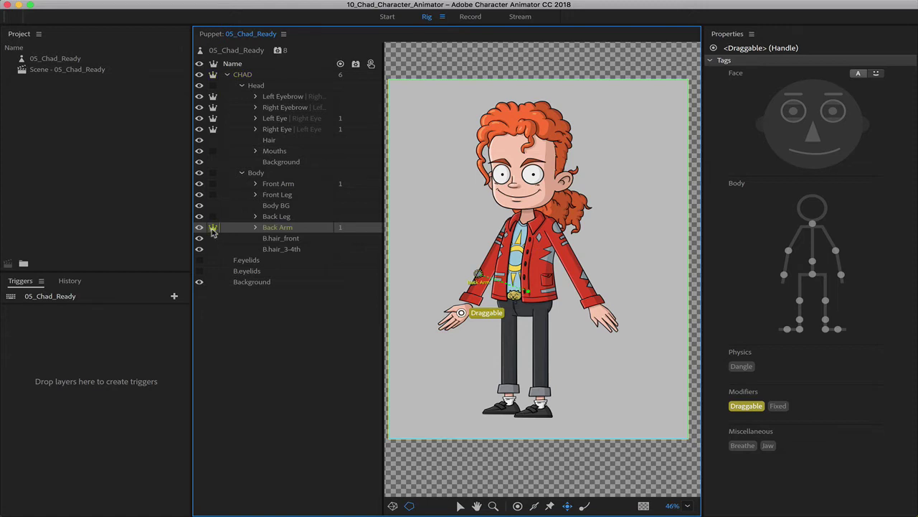
click(213, 185)
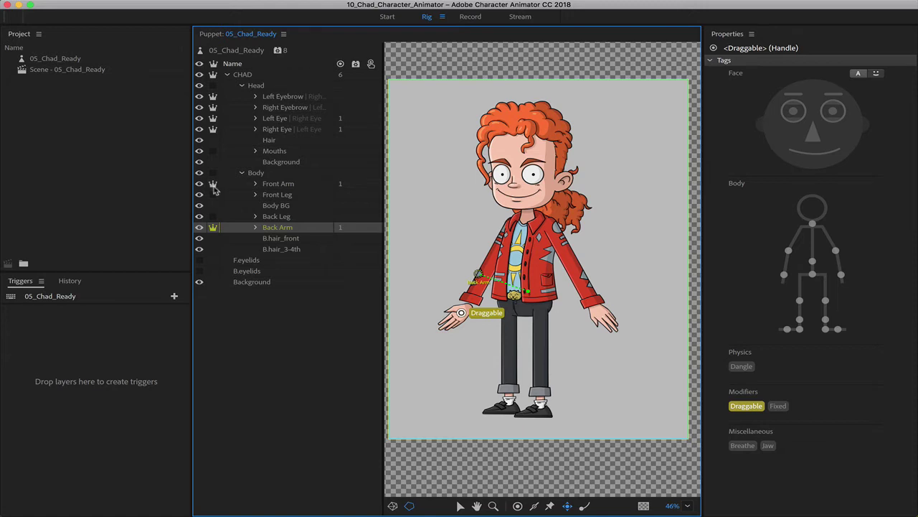
click(470, 18)
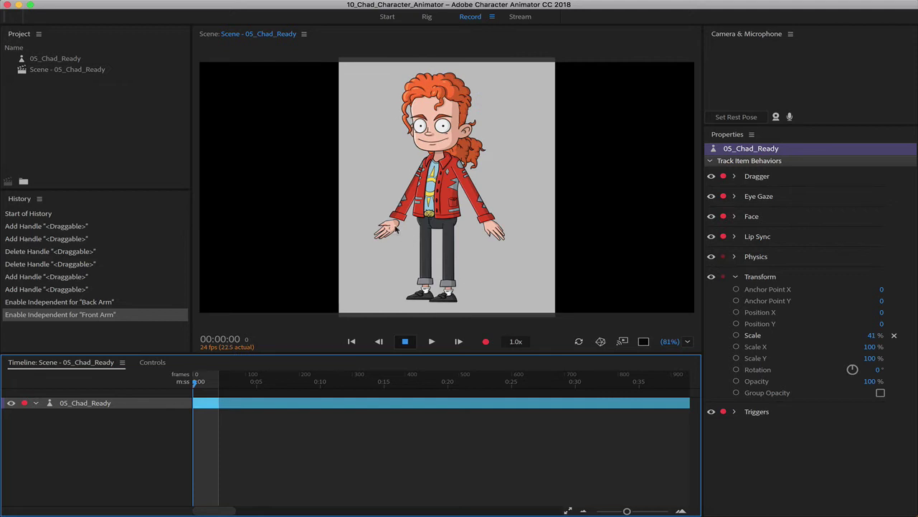
Drag the front arm and then the back arm by their hands to test how they move.
drag(394, 229, 380, 213)
drag(364, 183, 326, 181)
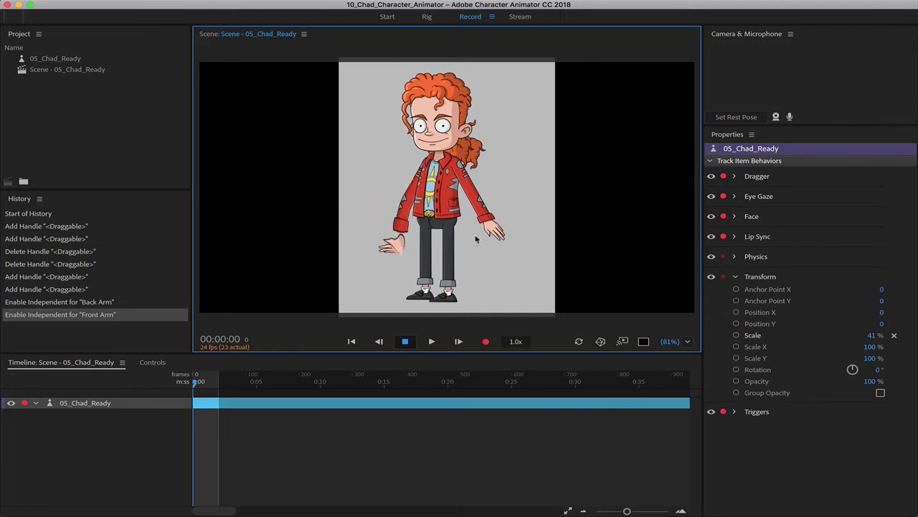
drag(491, 228, 493, 246)
click(429, 16)
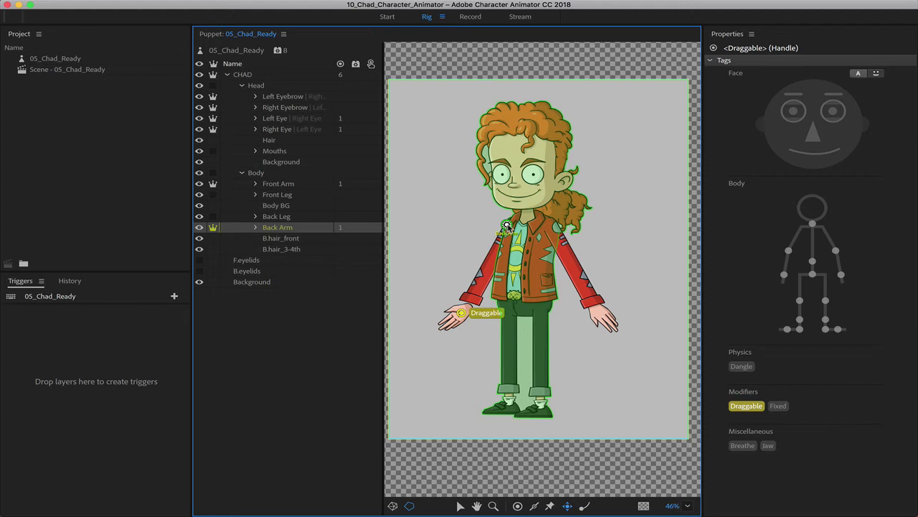
Reposition the Back Arm's origin handle at Chad's shoulder.
click(506, 224)
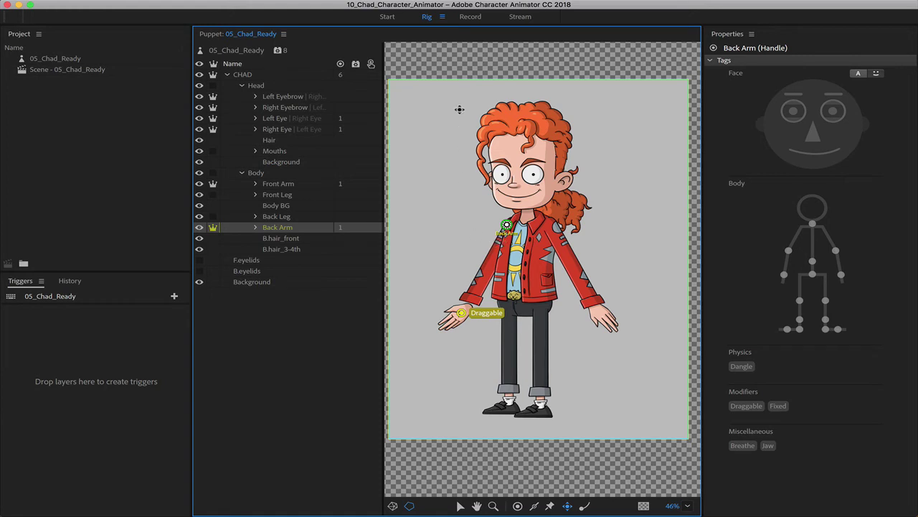
click(470, 17)
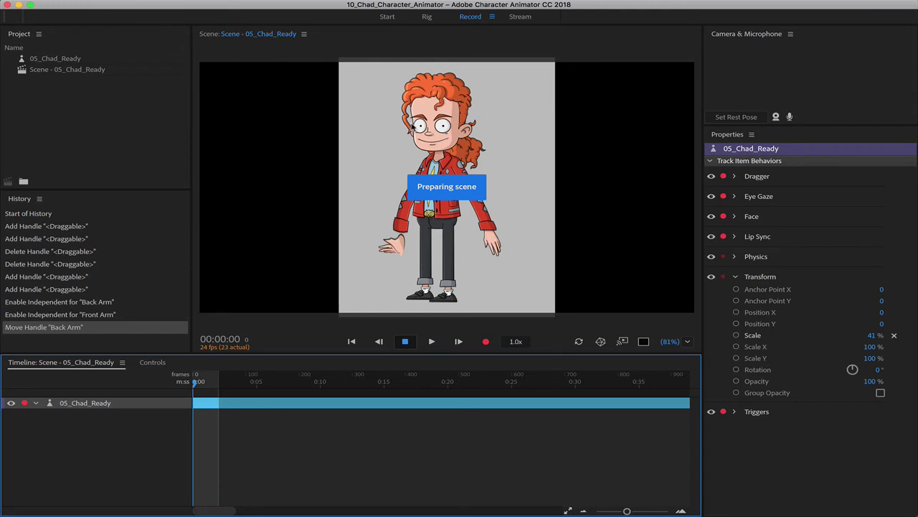
Pull the back arm up and left by its hand to check how it stretches and bends.
drag(392, 217, 366, 143)
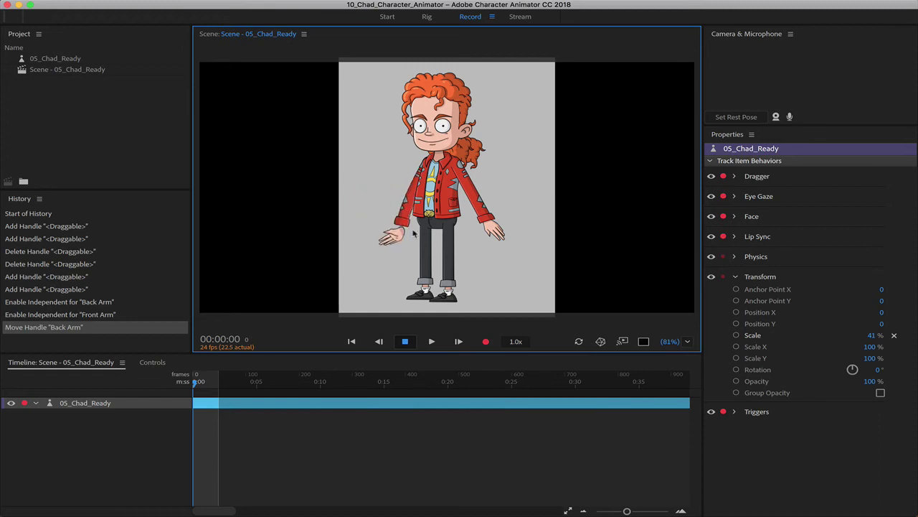
drag(414, 232, 376, 142)
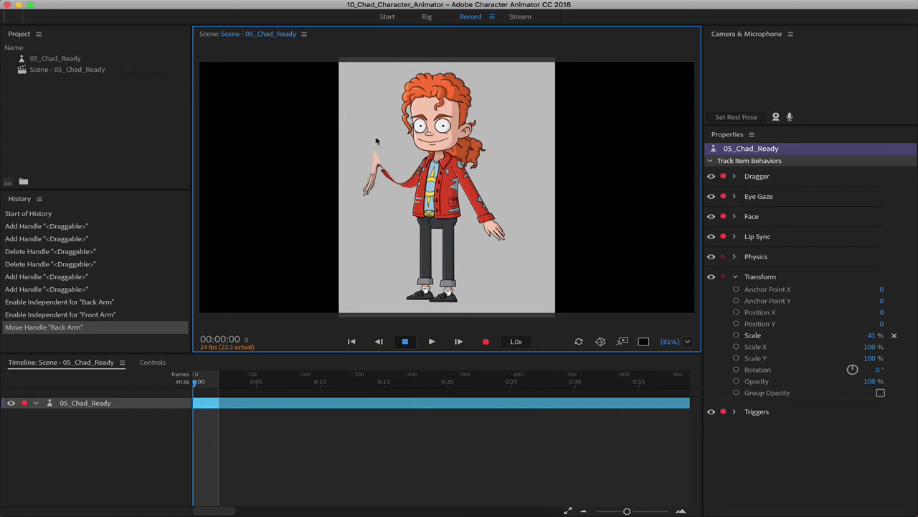
click(430, 20)
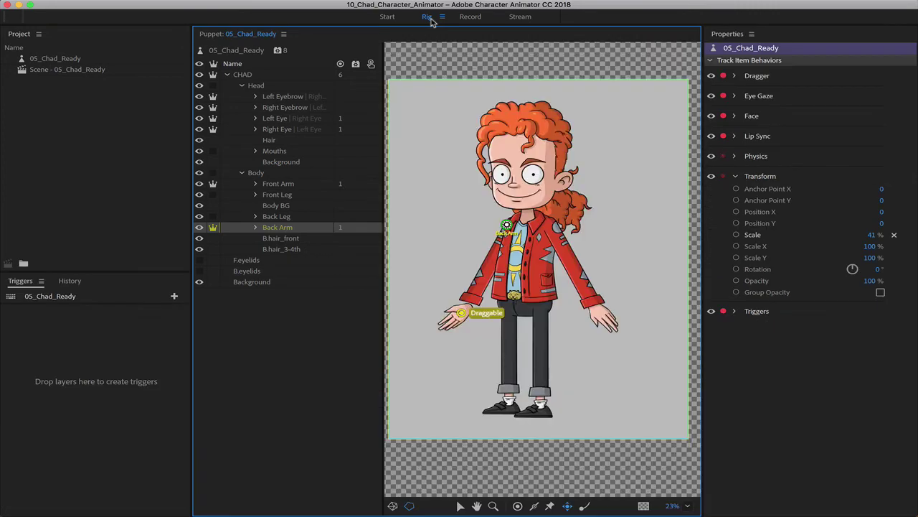
Change the Back Arm layer's Attach Style from Weld to Hinge.
click(280, 228)
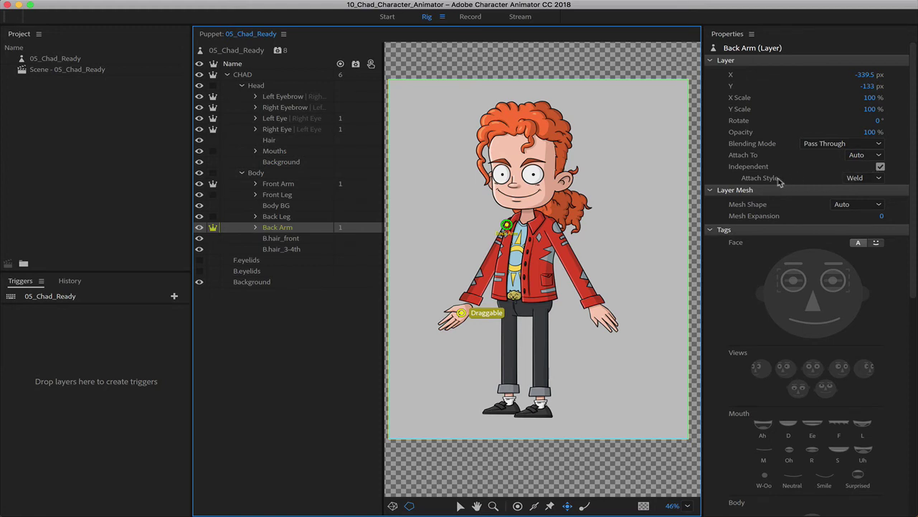
click(855, 178)
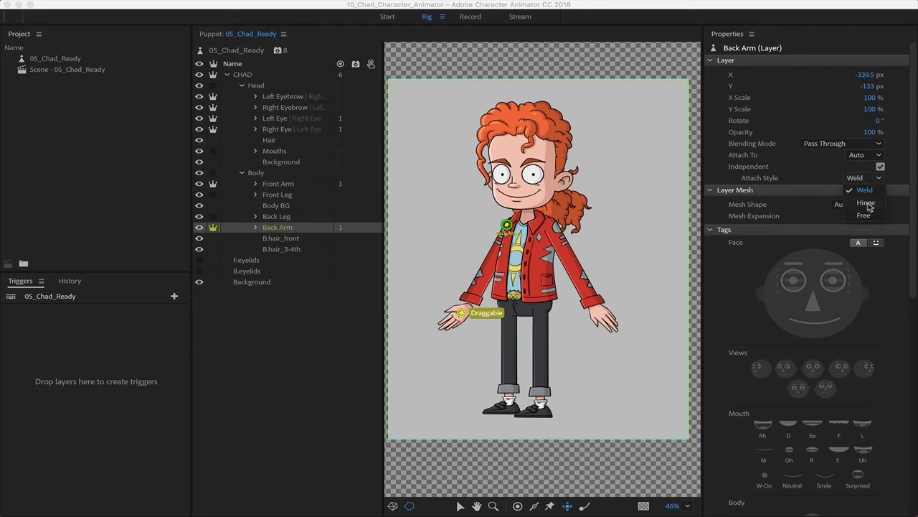
click(866, 203)
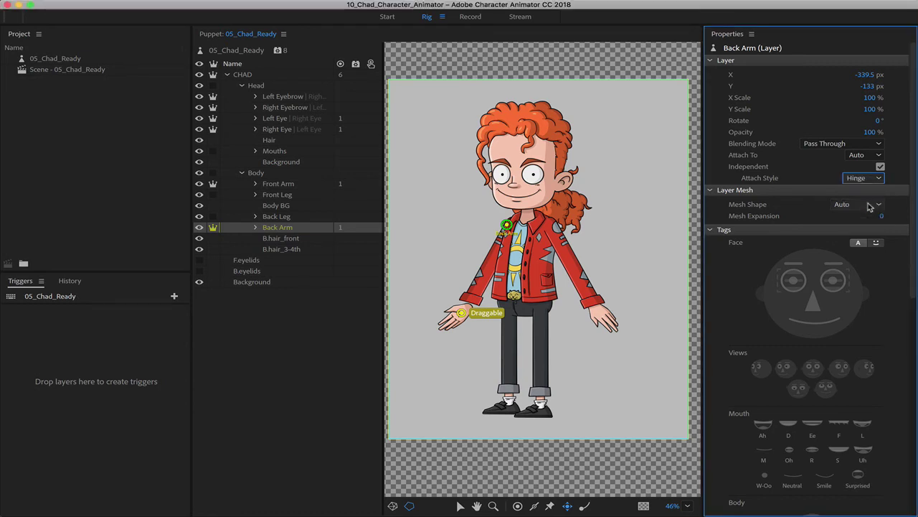
click(470, 17)
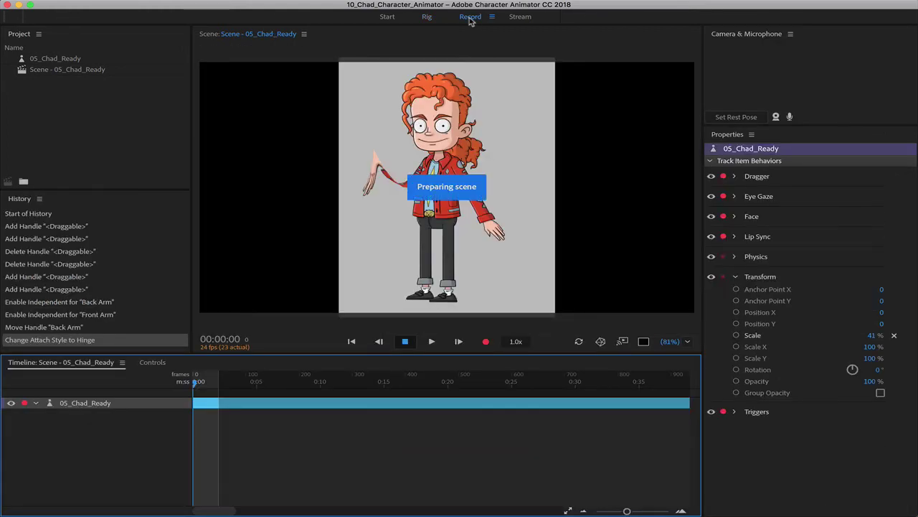
drag(397, 222, 382, 241)
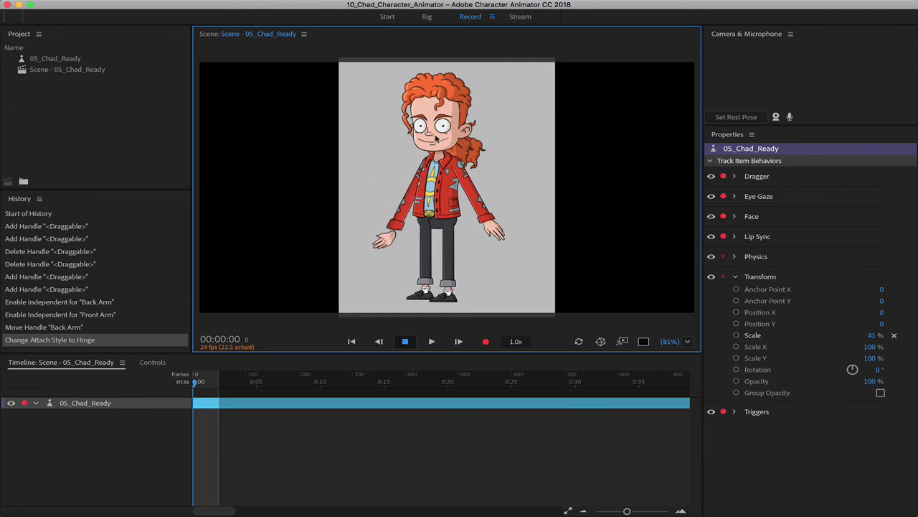
Drag the Front Arm's origin up to the shoulder and set its Attach Style to Hinge.
click(427, 18)
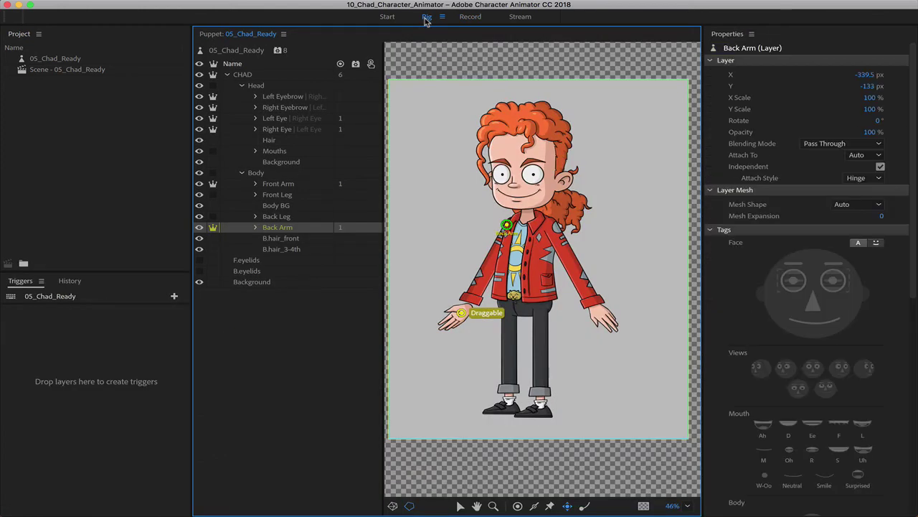
click(273, 184)
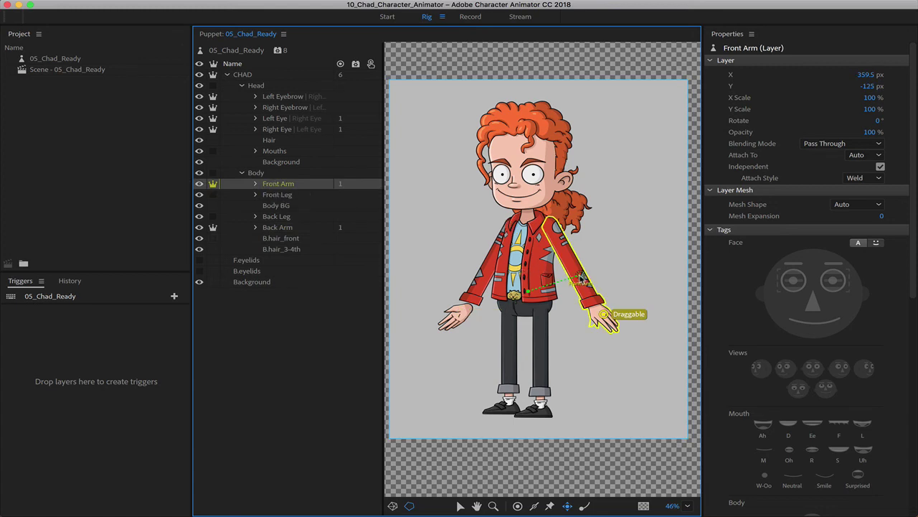
drag(580, 277, 546, 221)
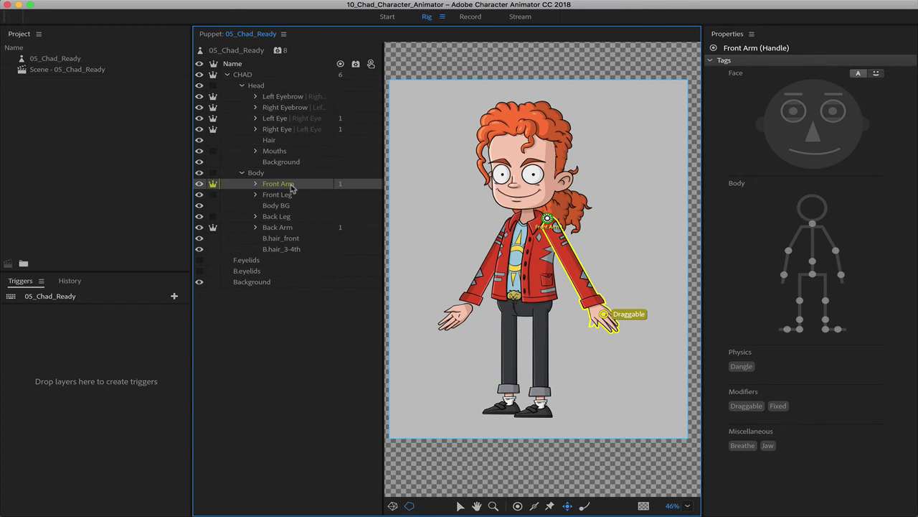
click(291, 185)
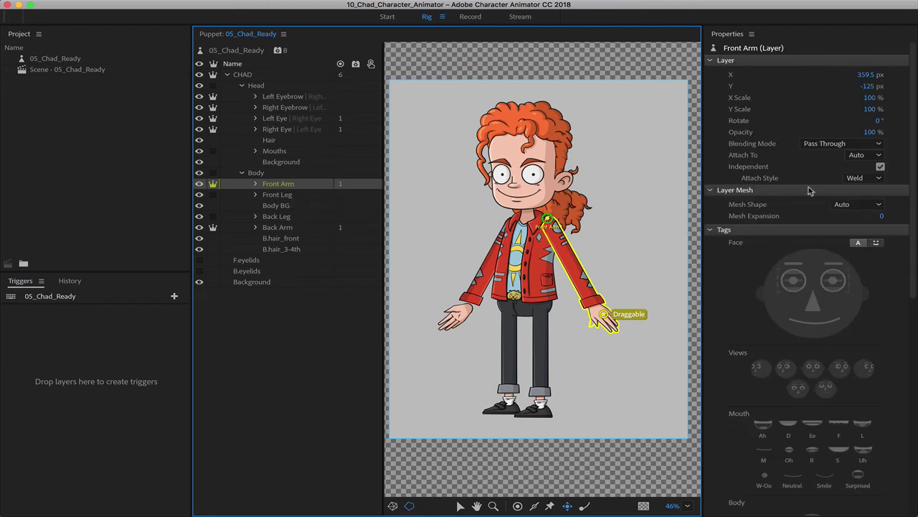
click(865, 179)
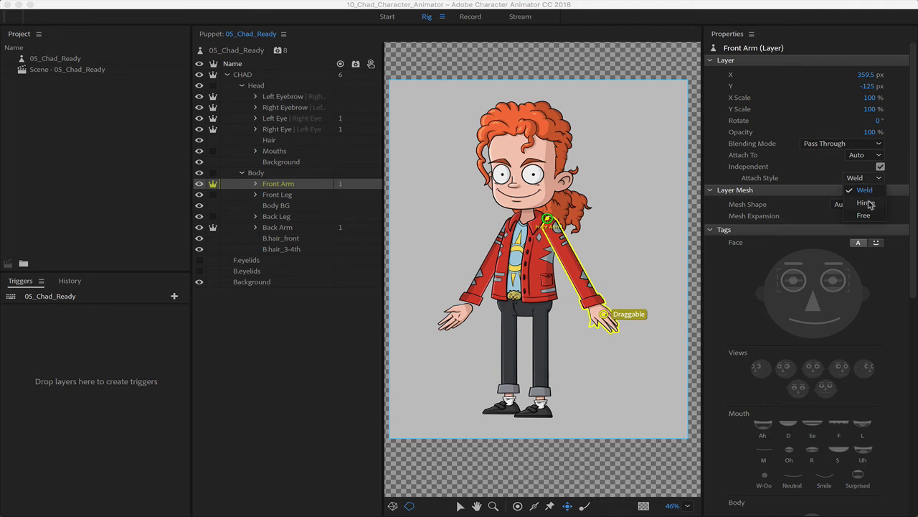
click(866, 203)
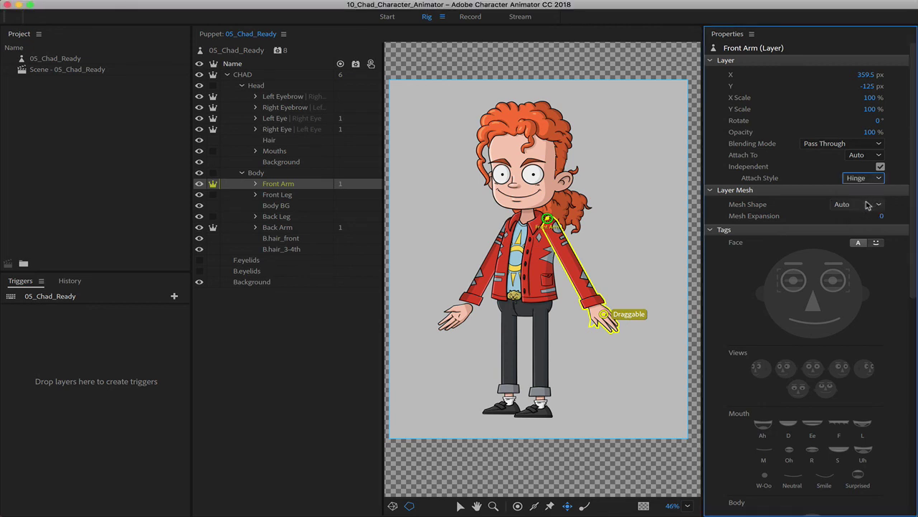
click(466, 19)
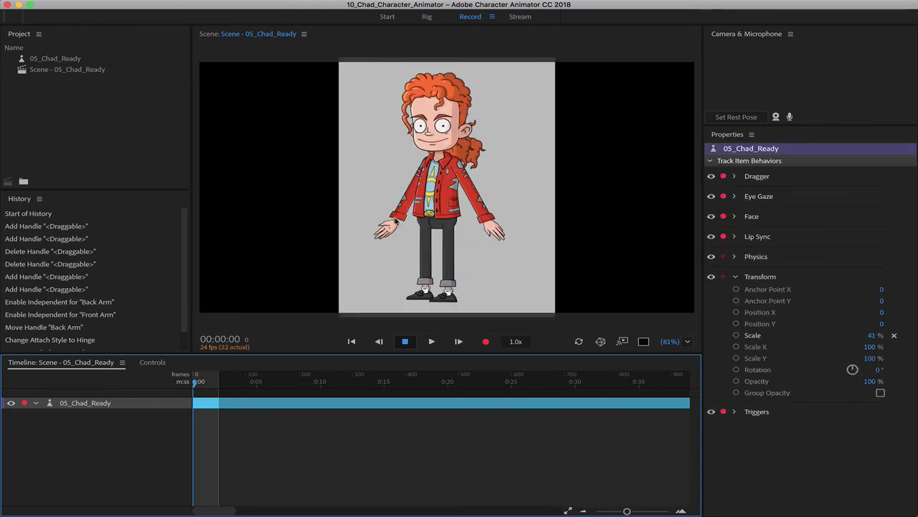
Drag Chad's back-arm hand up to horizontal, then pull the front-arm hand toward his hip.
drag(394, 226, 394, 159)
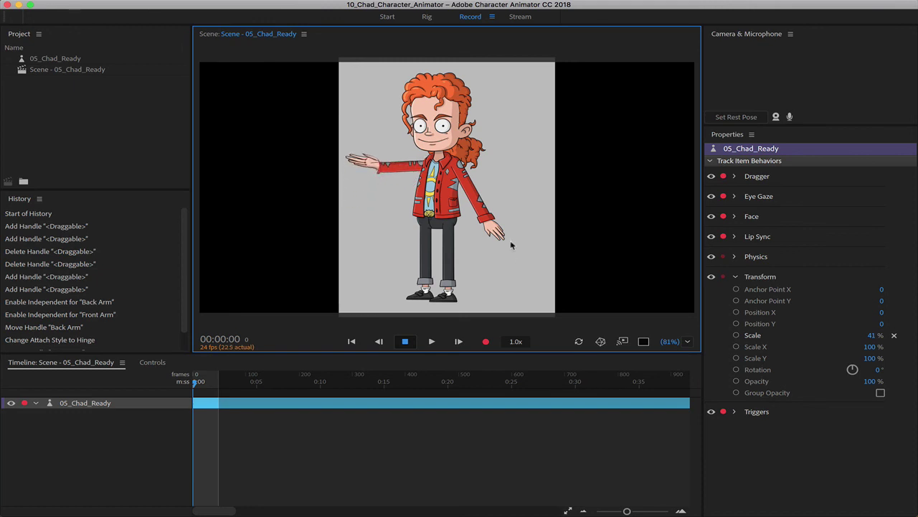
mouse_move(500, 232)
mouse_down()
mouse_move(457, 231)
mouse_move(437, 215)
mouse_move(536, 216)
mouse_move(422, 241)
mouse_move(387, 179)
mouse_move(419, 197)
mouse_move(495, 212)
mouse_move(512, 226)
mouse_move(427, 236)
mouse_move(366, 208)
mouse_move(381, 180)
mouse_move(510, 193)
mouse_move(511, 207)
mouse_move(445, 211)
mouse_move(527, 214)
mouse_move(505, 237)
mouse_move(495, 222)
mouse_move(514, 238)
mouse_up()
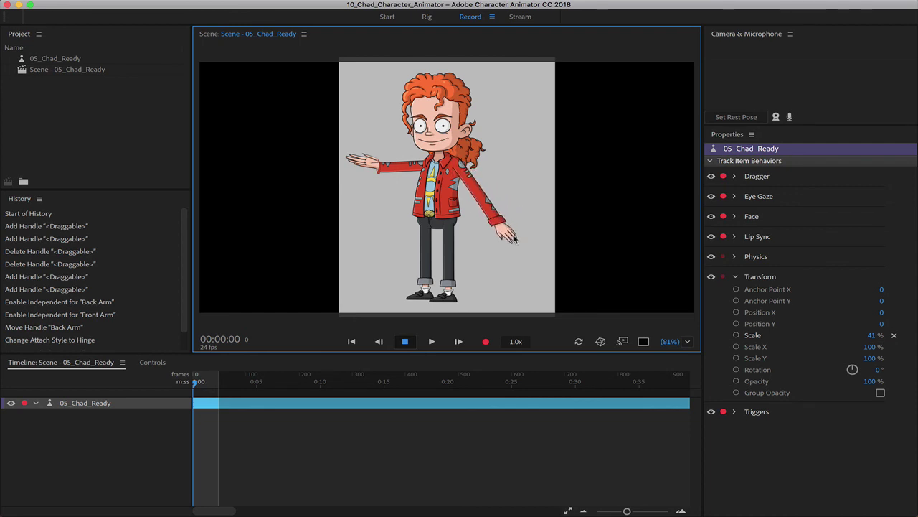